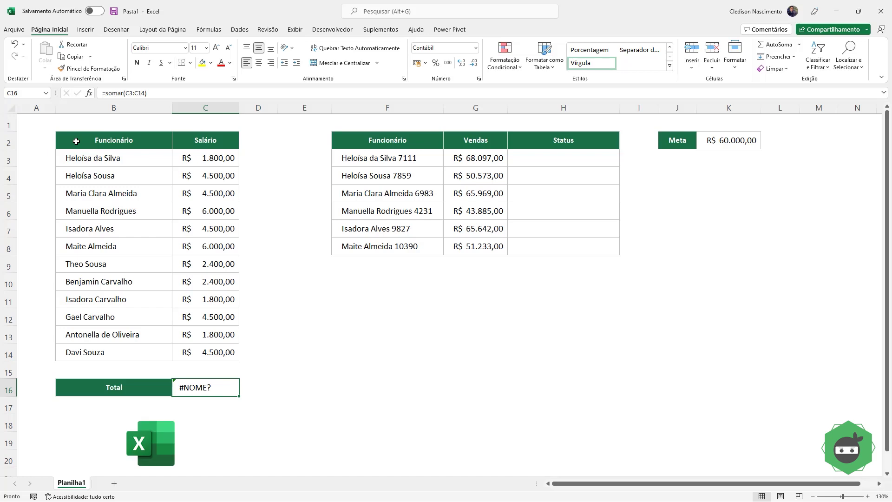
Inspect the Total cells to find the =somar(C3:C14) formula causing the #NOME? error.
{"action": "left_click", "coordinate": [76, 141]}
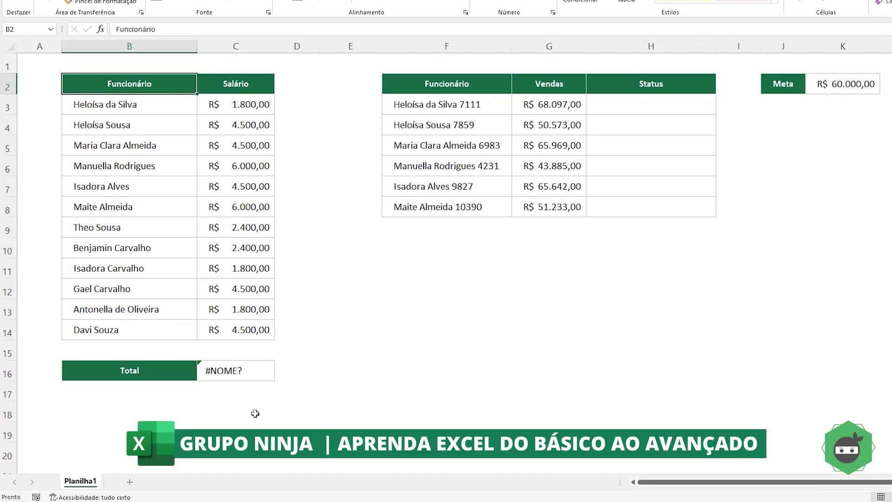
{"action": "left_click", "coordinate": [255, 390]}
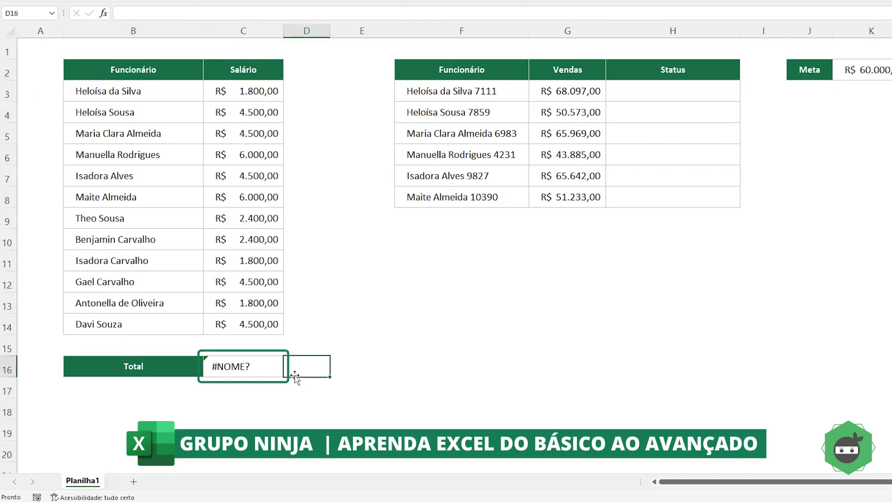
{"action": "left_click", "coordinate": [158, 366]}
{"action": "left_click", "coordinate": [243, 366]}
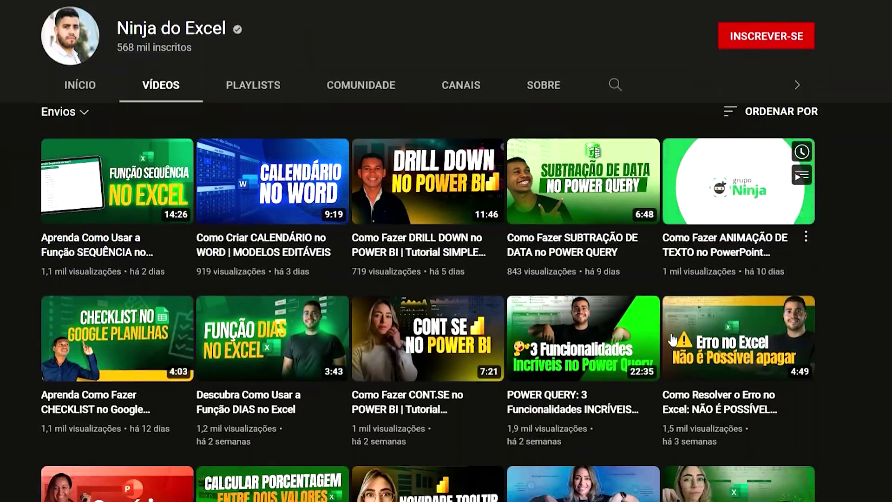
Scroll down to bring further rows into view.
{"action": "scroll", "coordinate": [673, 340], "scroll_direction": "down", "scroll_amount": 3}
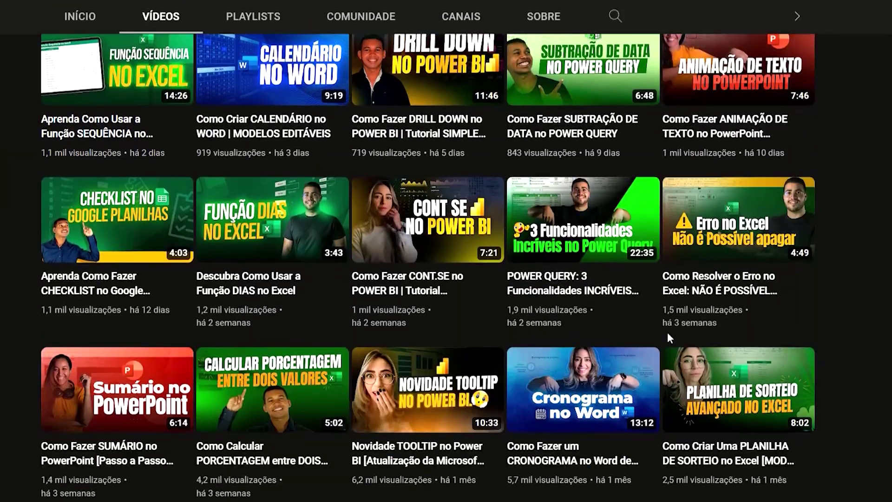
{"action": "scroll", "coordinate": [672, 340], "scroll_direction": "down", "scroll_amount": 5}
{"action": "scroll", "coordinate": [672, 339], "scroll_direction": "down", "scroll_amount": 4}
{"action": "scroll", "coordinate": [673, 340], "scroll_direction": "down", "scroll_amount": 1}
{"action": "scroll", "coordinate": [672, 340], "scroll_direction": "down", "scroll_amount": 1}
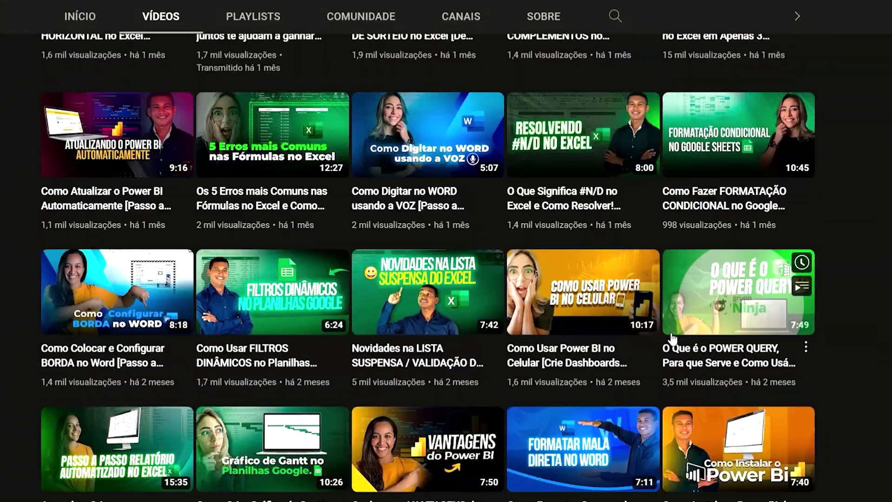
{"action": "scroll", "coordinate": [672, 339], "scroll_direction": "down", "scroll_amount": 2}
{"action": "scroll", "coordinate": [672, 339], "scroll_direction": "down", "scroll_amount": 4}
{"action": "scroll", "coordinate": [673, 339], "scroll_direction": "down", "scroll_amount": 6}
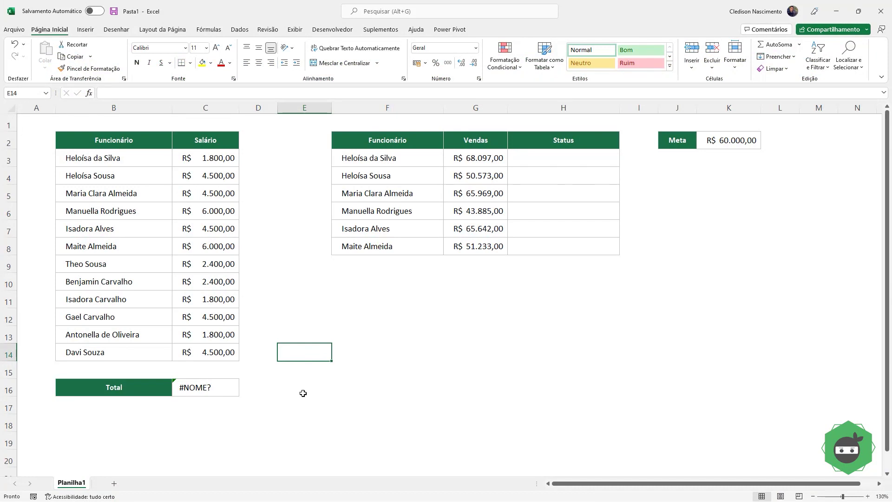
Delete the empty column D so the Vendas table sits beside the salary table.
{"action": "left_click", "coordinate": [259, 107]}
{"action": "key", "text": "ctrl+minus"}
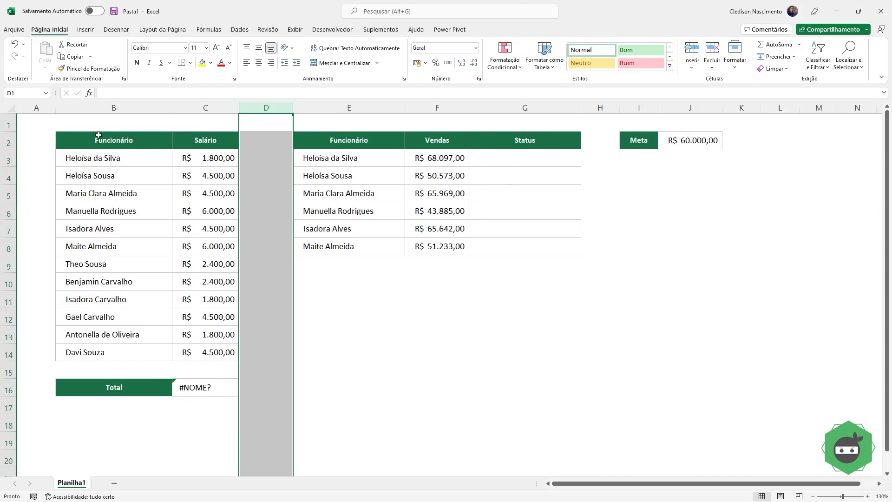
{"action": "left_click", "coordinate": [101, 140]}
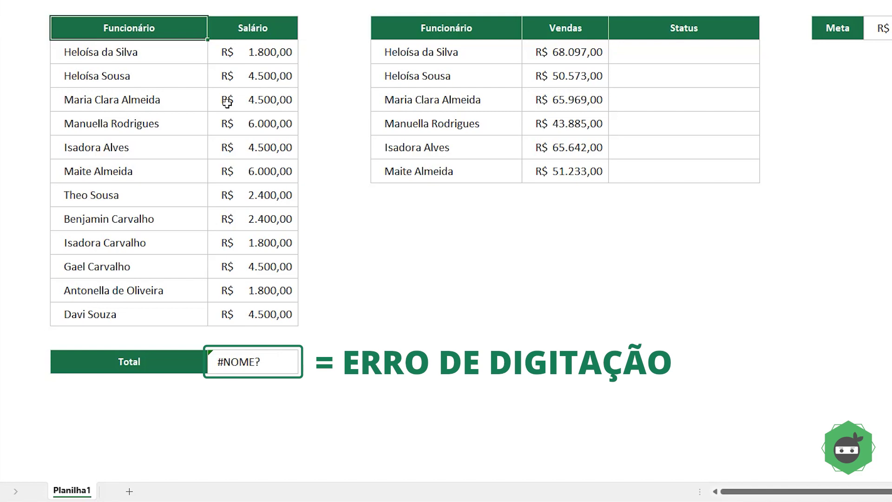
Clear the #NOME? error from the Total cell C16.
{"action": "left_click", "coordinate": [256, 363]}
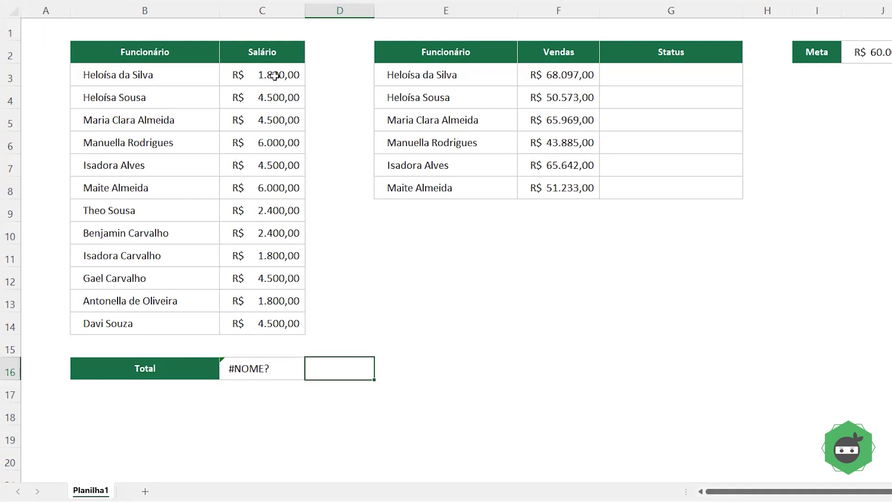
{"action": "left_click_drag", "start_coordinate": [271, 76], "coordinate": [264, 324]}
{"action": "left_click", "coordinate": [259, 372]}
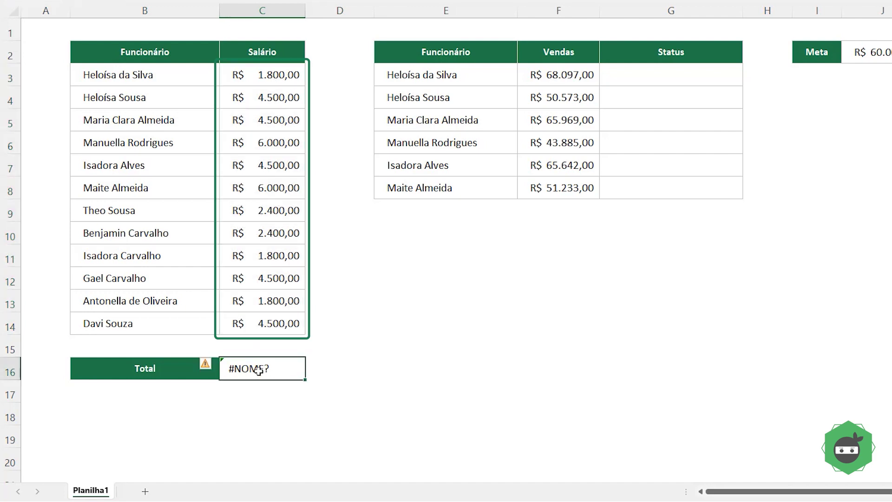
{"action": "key", "text": "Delete"}
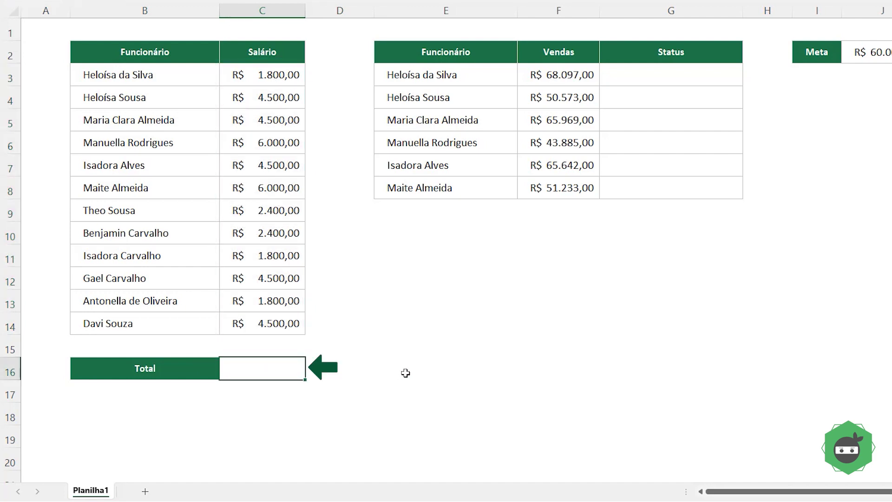
Enter =SOMA(C3:C14) in C16 to get 44.700,00, then clear the cell again.
{"action": "type", "text": "=som"}
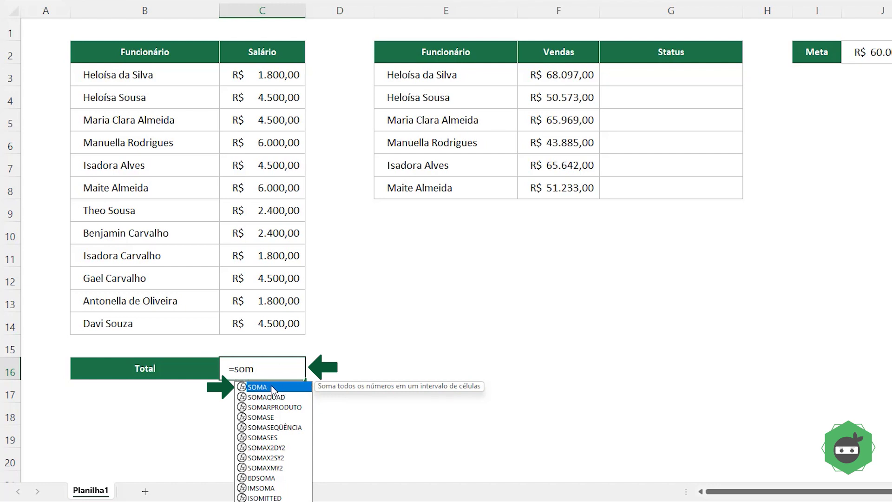
{"action": "double_click", "coordinate": [273, 387]}
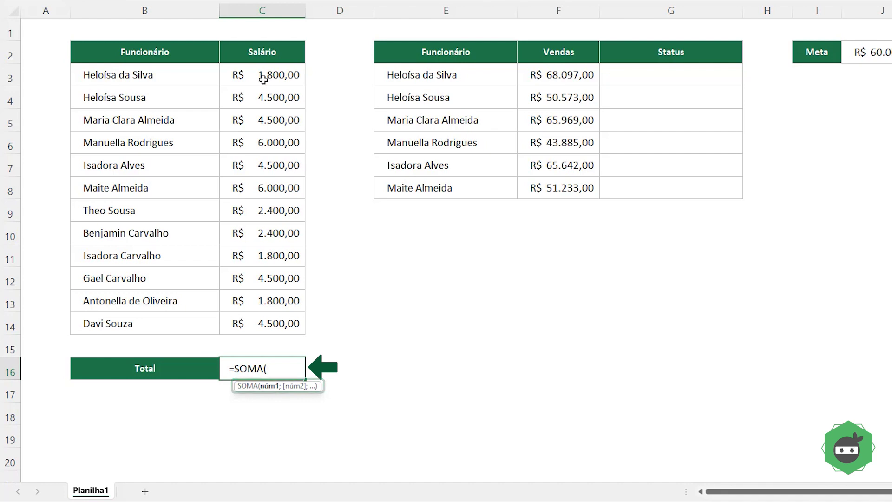
{"action": "left_click_drag", "start_coordinate": [259, 80], "coordinate": [261, 322]}
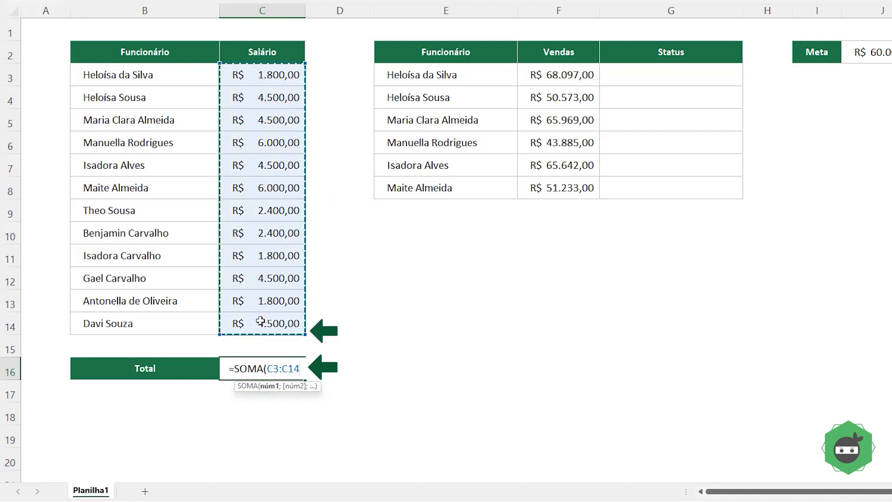
{"action": "type", "text": ")"}
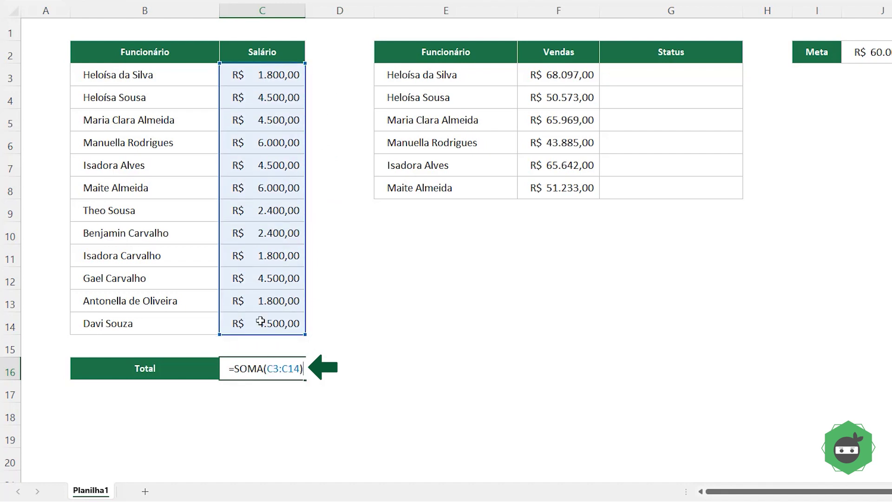
{"action": "key", "text": "Return"}
{"action": "key", "text": "Up"}
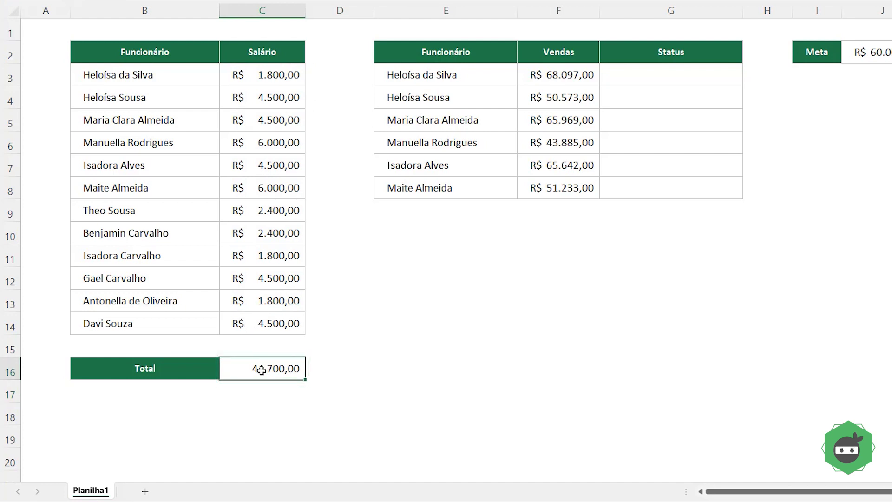
{"action": "key", "text": "Delete"}
Start SOMA in C16 via autocomplete, discard it, and retype =soma(.
{"action": "type", "text": "=som"}
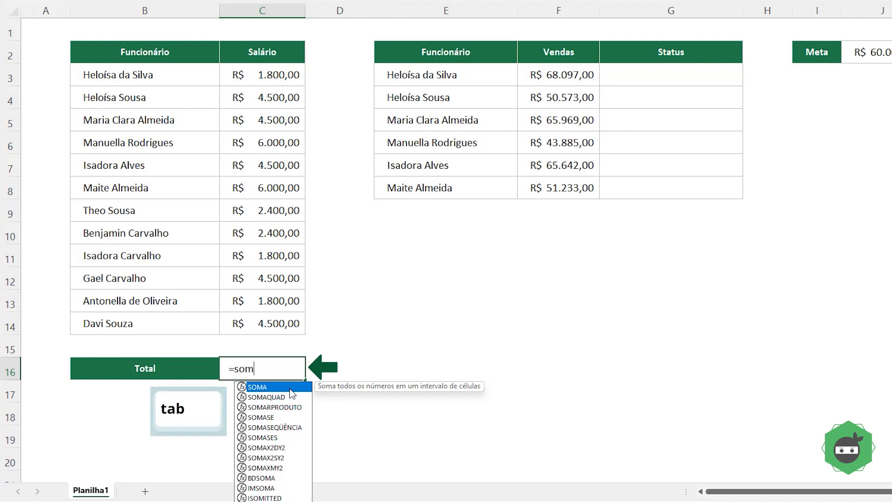
{"action": "key", "text": "Tab"}
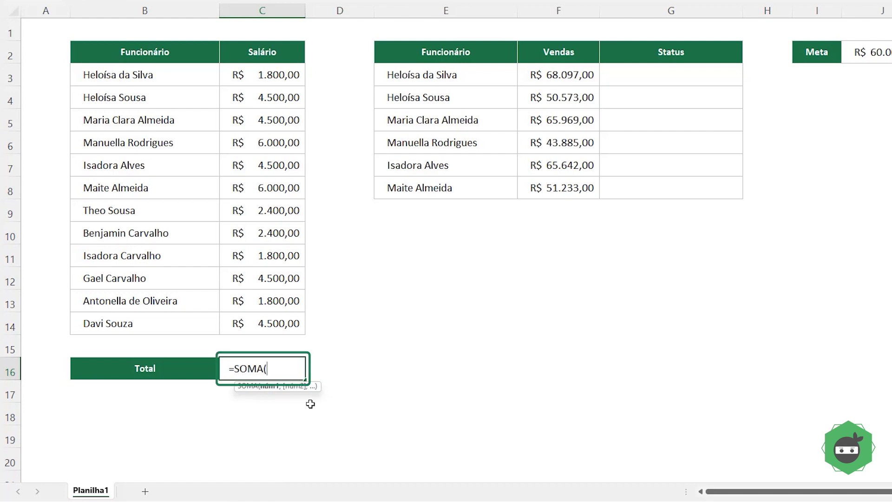
{"action": "key", "text": "Escape"}
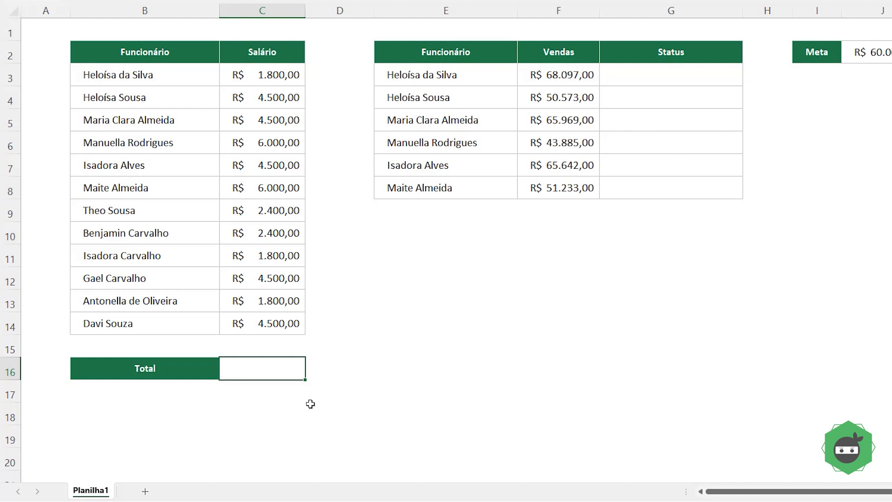
{"action": "type", "text": "=so"}
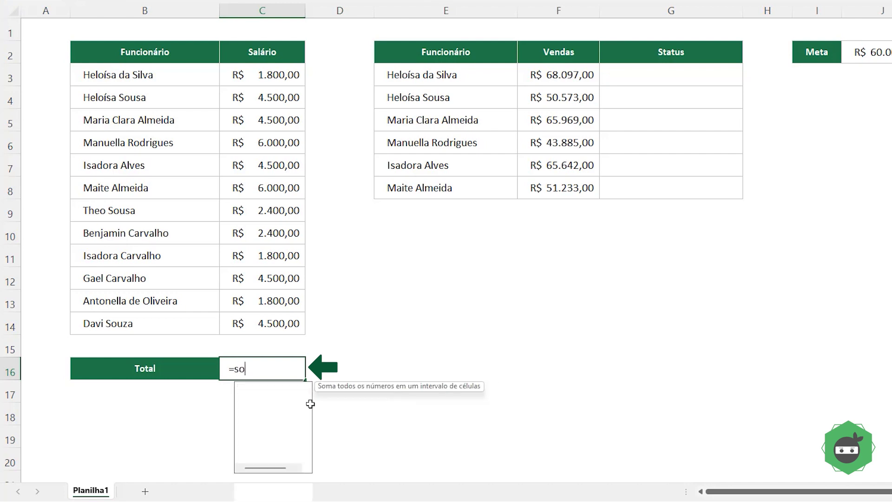
{"action": "type", "text": "ma("}
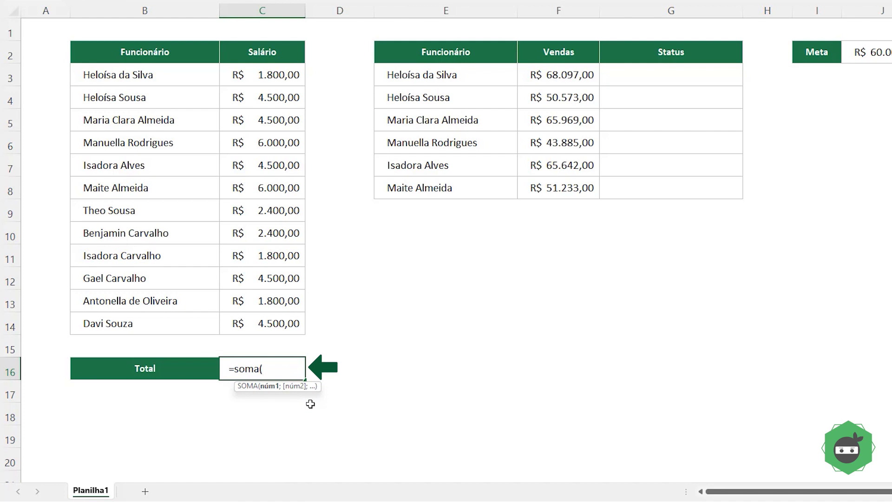
Enter the misspelled =somar(C3:C14) in C16, which returns #NOME?, and reopen it for editing.
{"action": "key", "text": "Escape"}
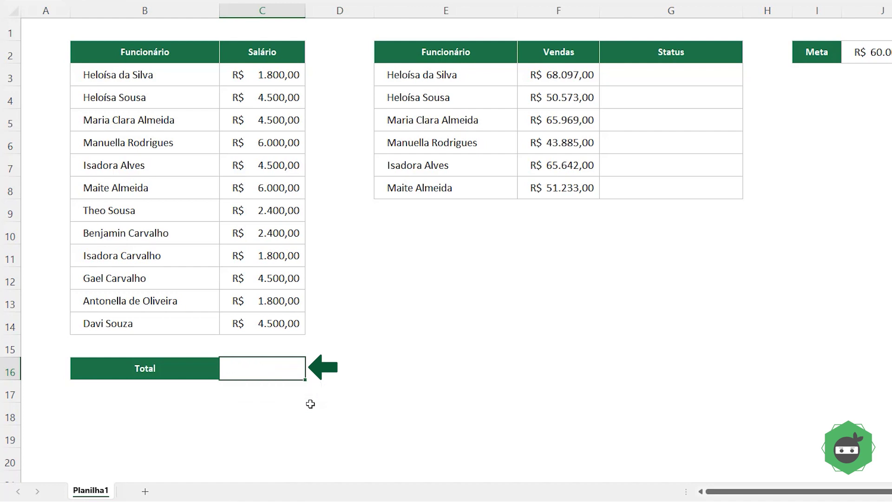
{"action": "type", "text": "=so"}
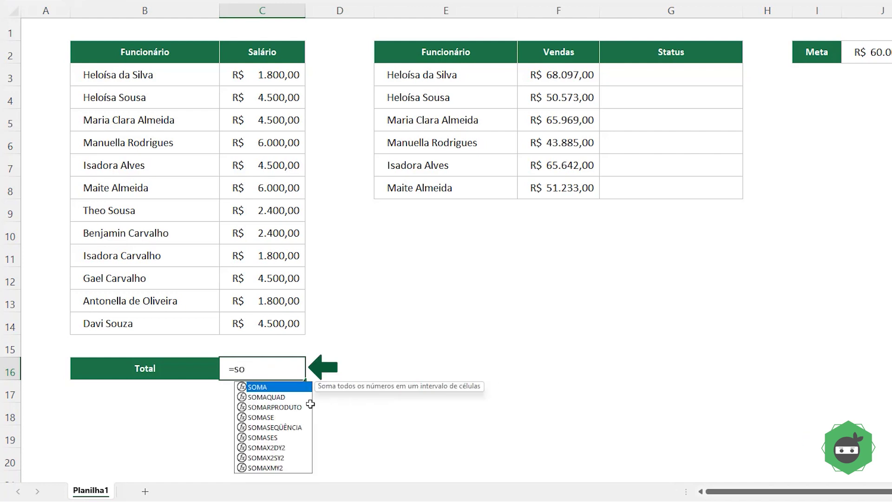
{"action": "type", "text": "mar"}
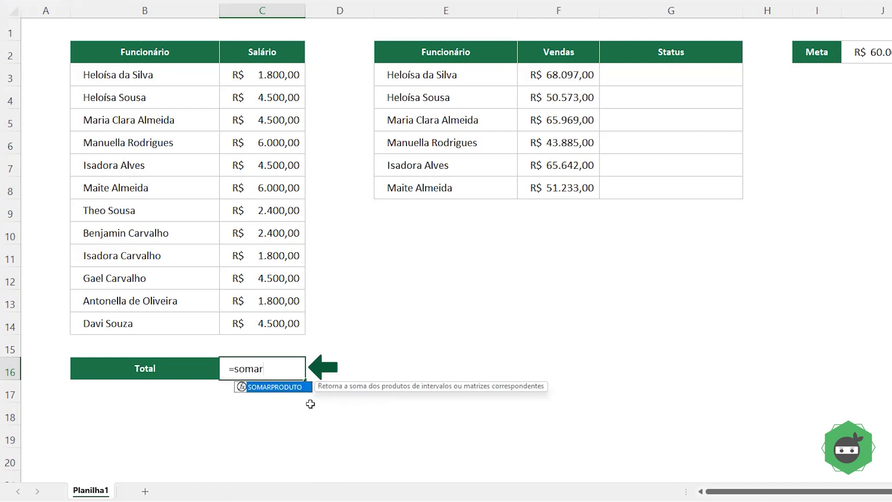
{"action": "type", "text": "("}
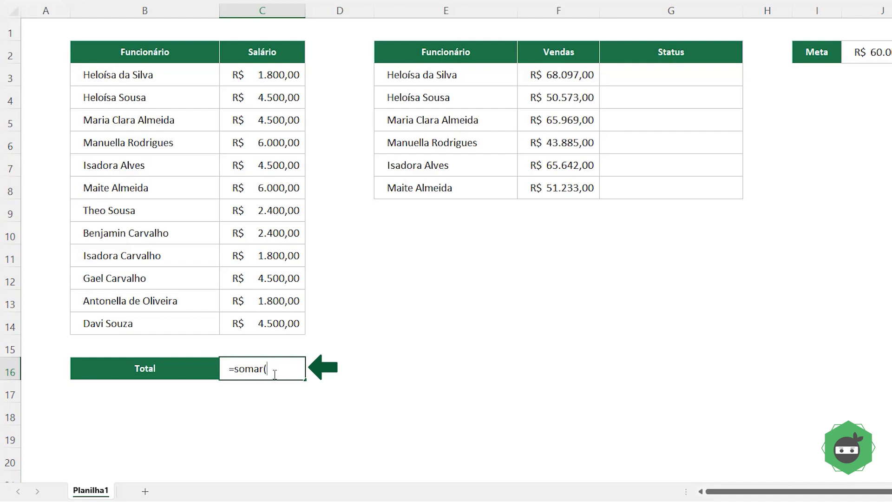
{"action": "left_click_drag", "start_coordinate": [271, 73], "coordinate": [266, 322]}
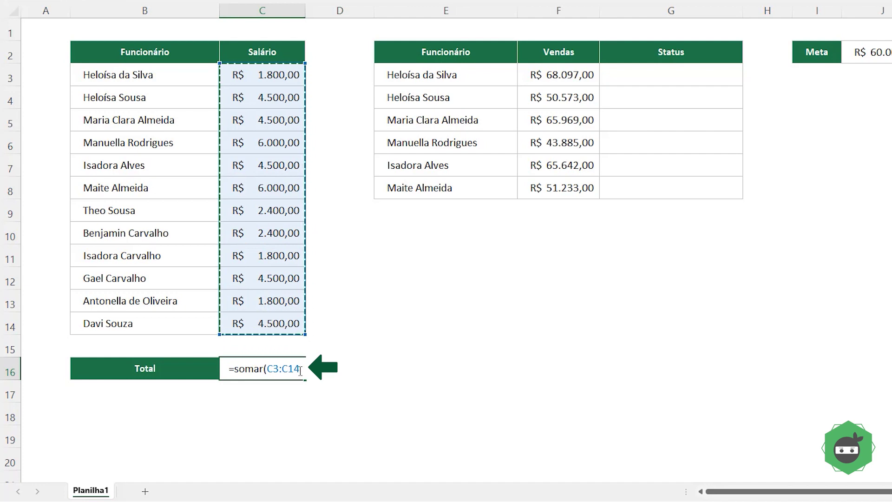
{"action": "type", "text": ")"}
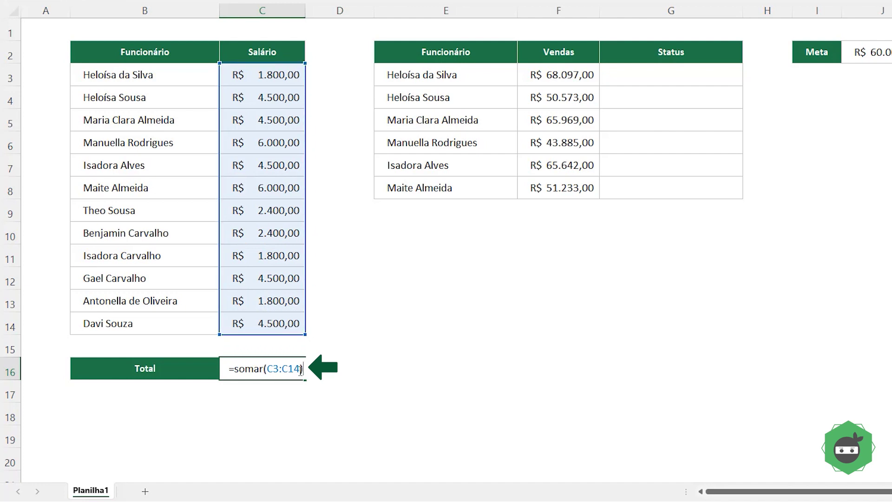
{"action": "key", "text": "Return"}
{"action": "left_click", "coordinate": [280, 366]}
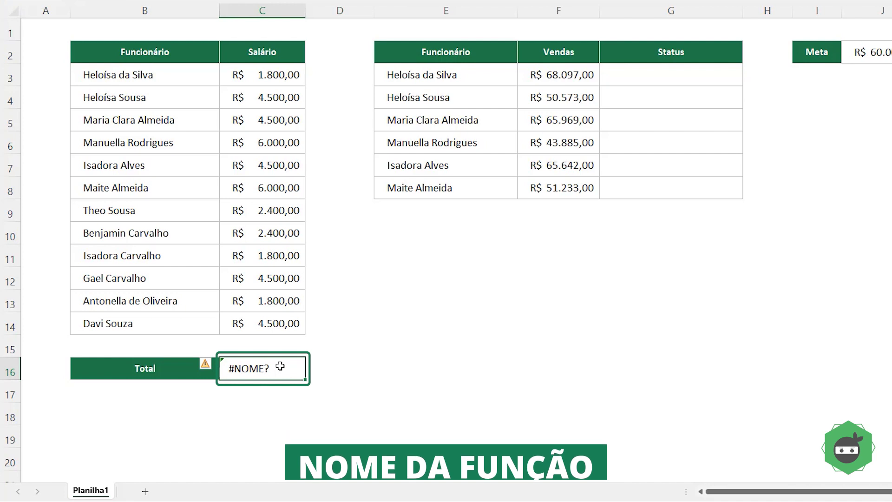
{"action": "double_click", "coordinate": [281, 366]}
Replace the Total formula with the misspelled =sona(C3:C14).
{"action": "key", "text": "BackSpace"}
{"action": "key", "text": "BackSpace"}
{"action": "key", "text": "BackSpace"}
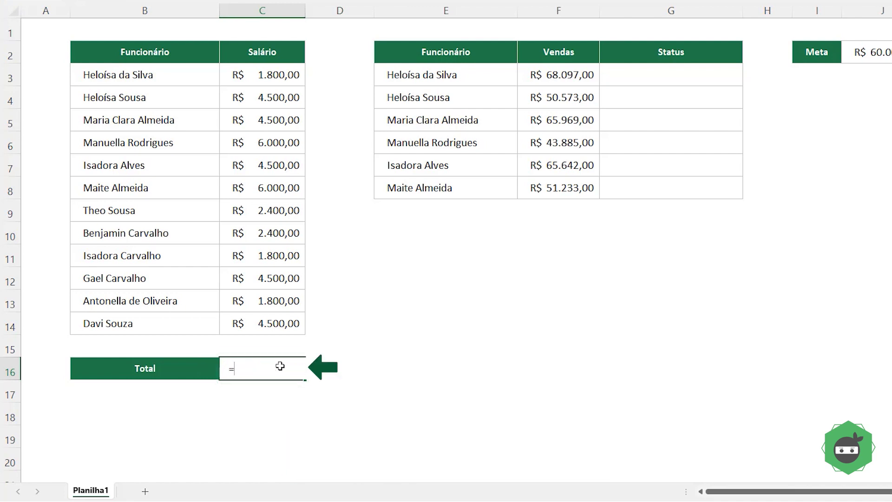
{"action": "type", "text": "sona"}
{"action": "type", "text": "(C3:C14)"}
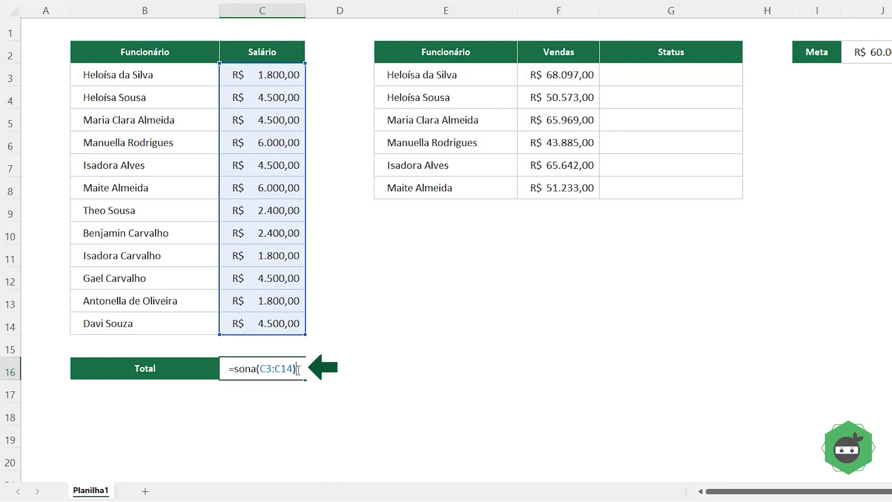
{"action": "key", "text": "ctrl+Return"}
Enter =SOMA(C3:C14) in C16 giving 44.700,00, then delete the result.
{"action": "type", "text": "=so"}
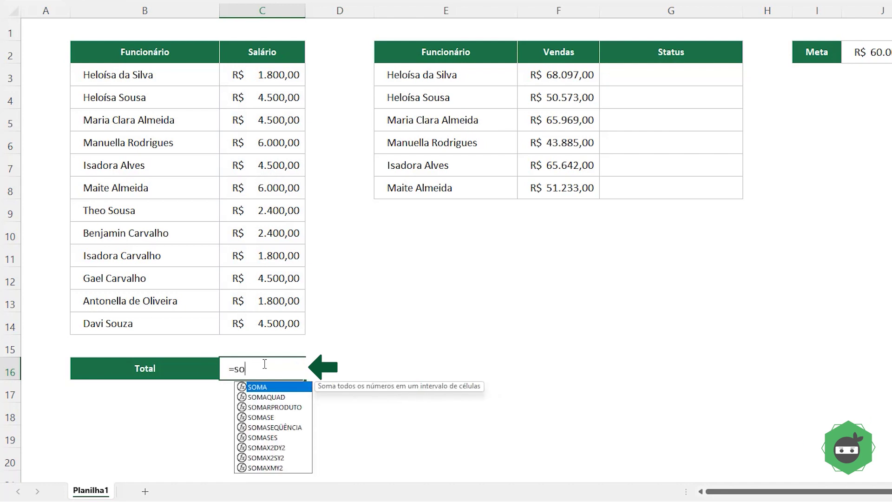
{"action": "type", "text": "m"}
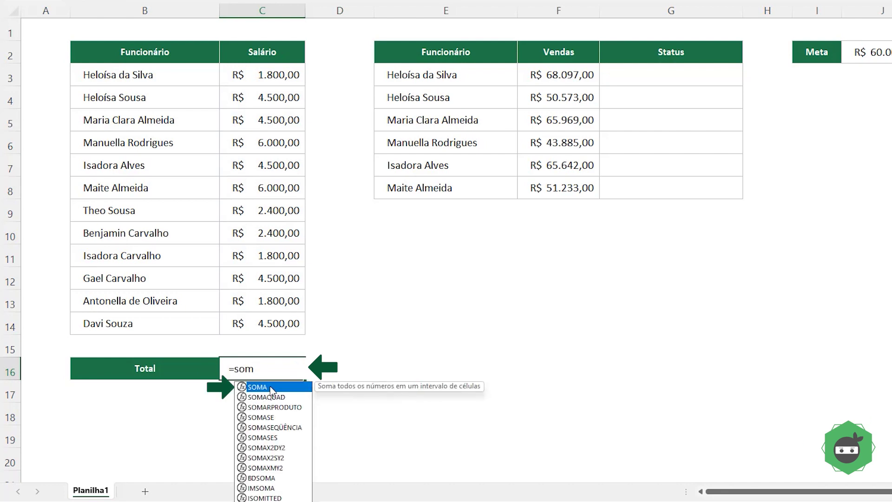
{"action": "key", "text": "Tab"}
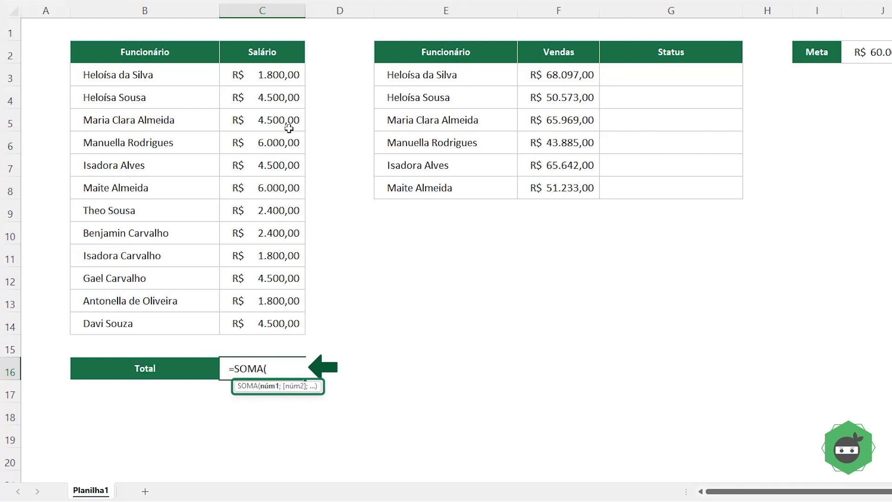
{"action": "left_click_drag", "start_coordinate": [262, 75], "coordinate": [261, 319]}
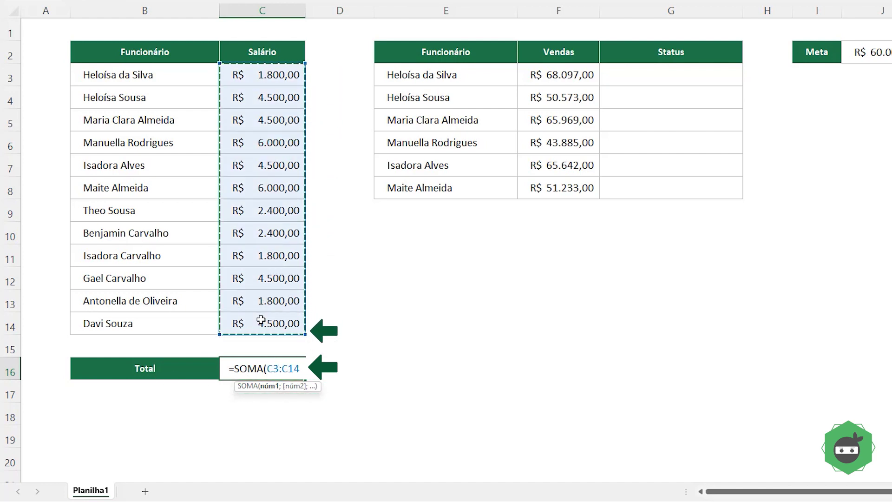
{"action": "type", "text": ")"}
{"action": "key", "text": "Return"}
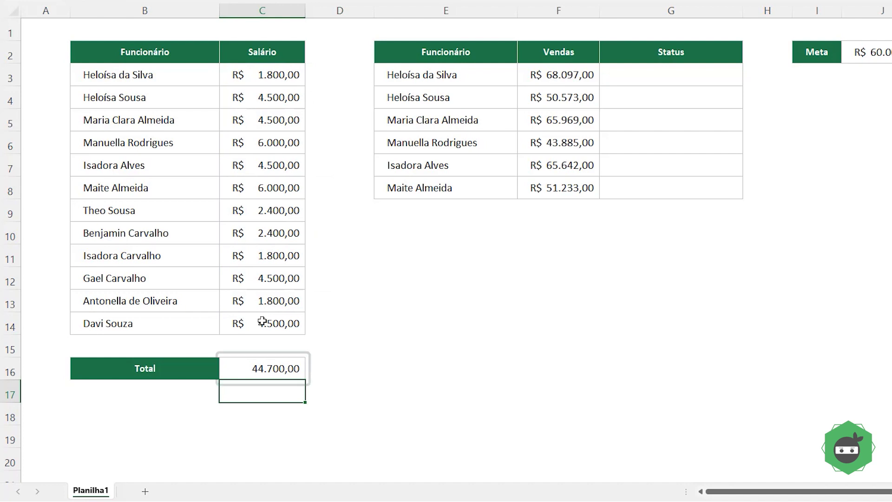
{"action": "left_click", "coordinate": [263, 368]}
{"action": "key", "text": "Delete"}
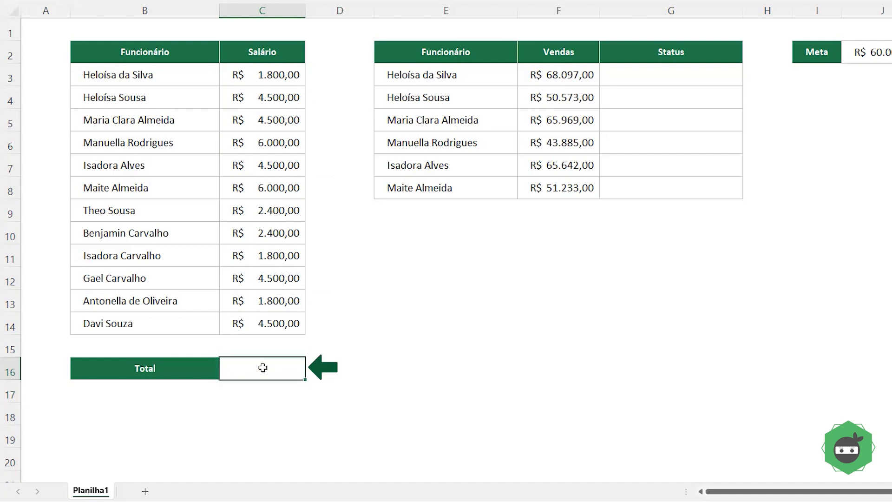
Enter =media(C3:C14) in the Total cell to show the 3.725,00 salary average.
{"action": "type", "text": "=mé"}
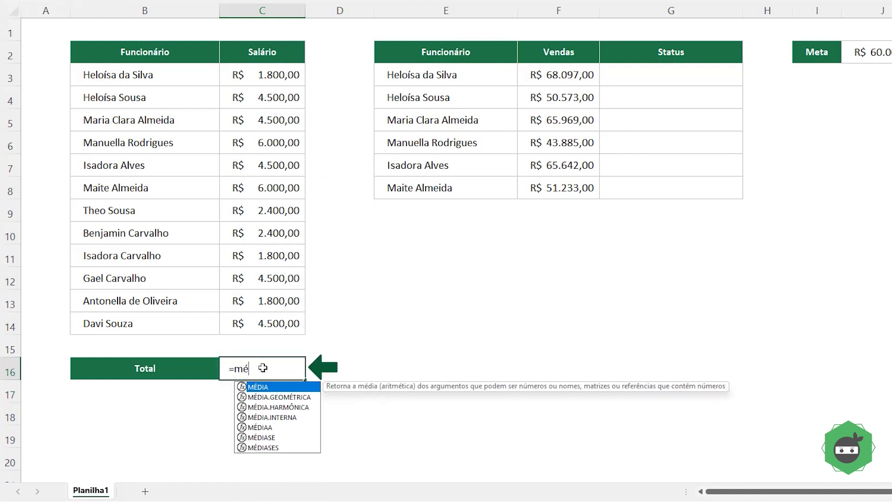
{"action": "type", "text": "dia("}
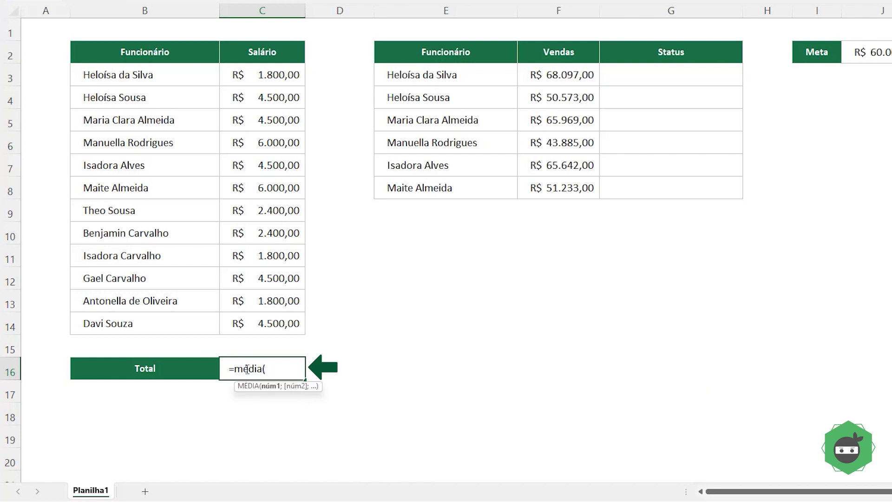
{"action": "key", "text": "BackSpace"}
{"action": "key", "text": "BackSpace"}
{"action": "key", "text": "BackSpace"}
{"action": "type", "text": "edia("}
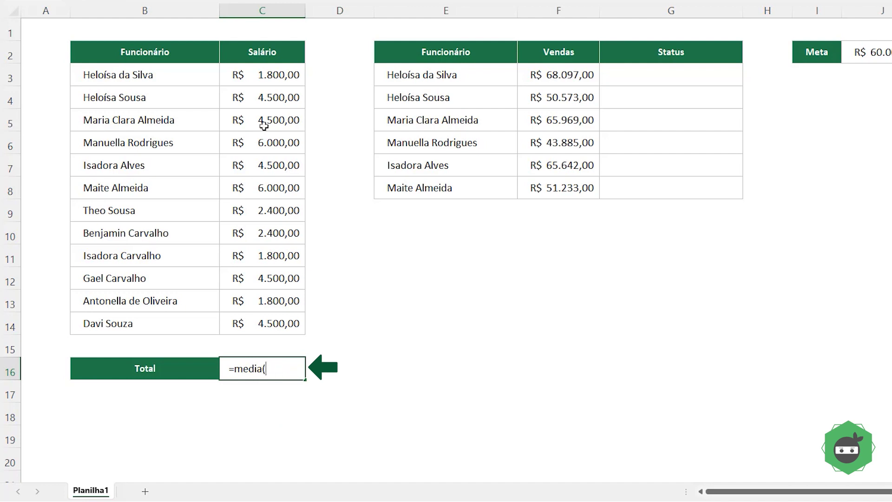
{"action": "left_click_drag", "start_coordinate": [259, 74], "coordinate": [258, 325]}
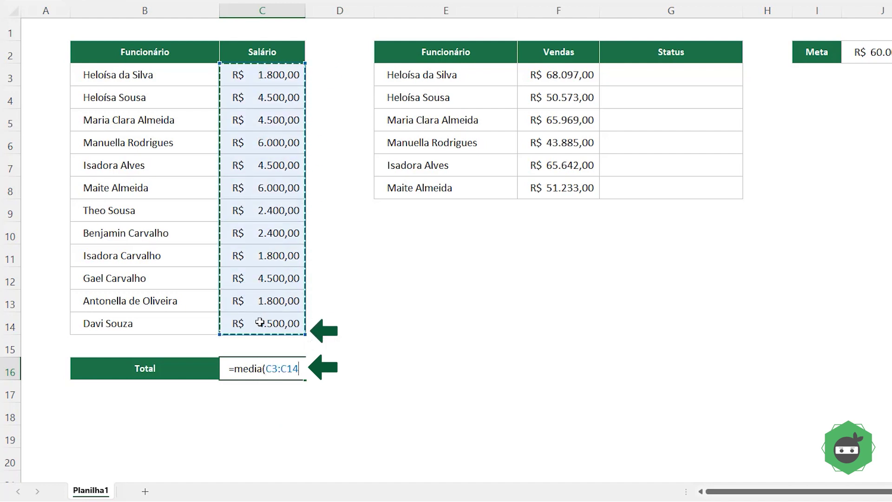
{"action": "type", "text": ")"}
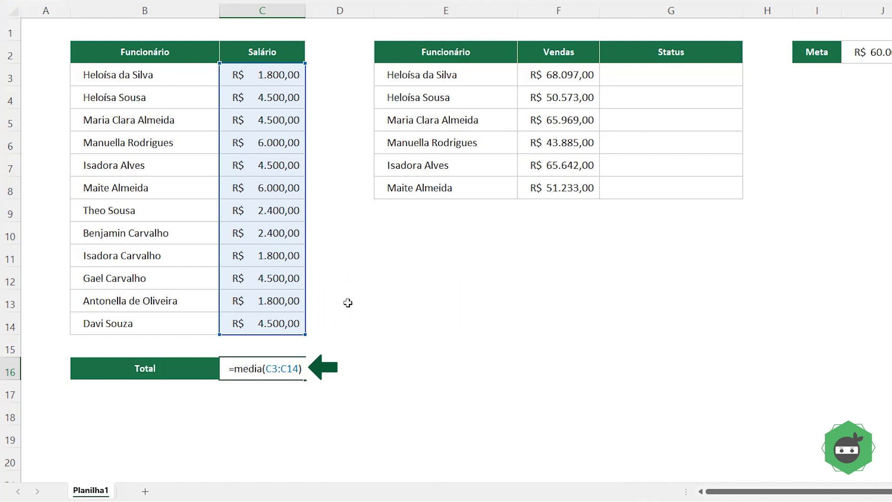
{"action": "key", "text": "Return"}
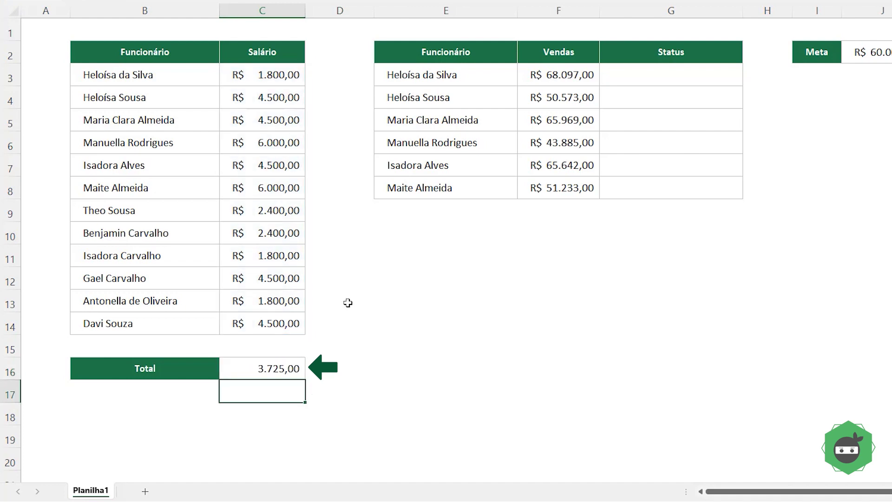
{"action": "double_click", "coordinate": [261, 371]}
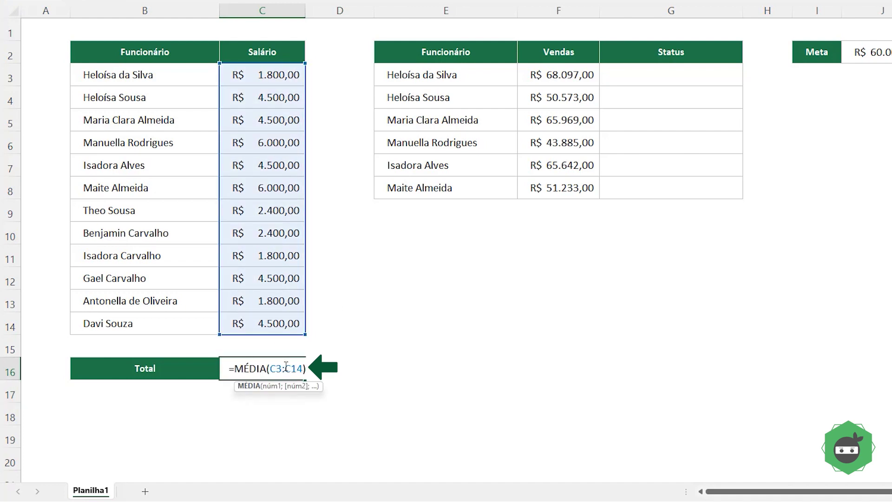
{"action": "key", "text": "Escape"}
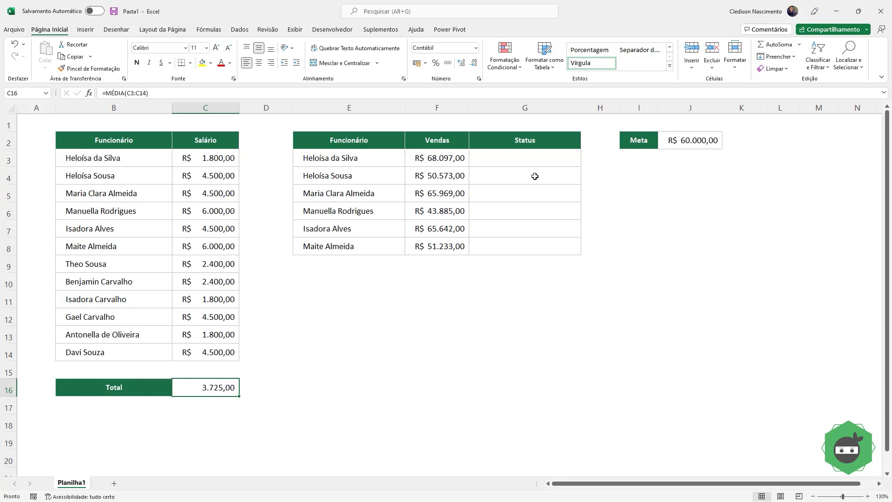
Start an =SE( formula in Status cell G3 beside the R$ 68.097,00 sale.
{"action": "left_click", "coordinate": [528, 158]}
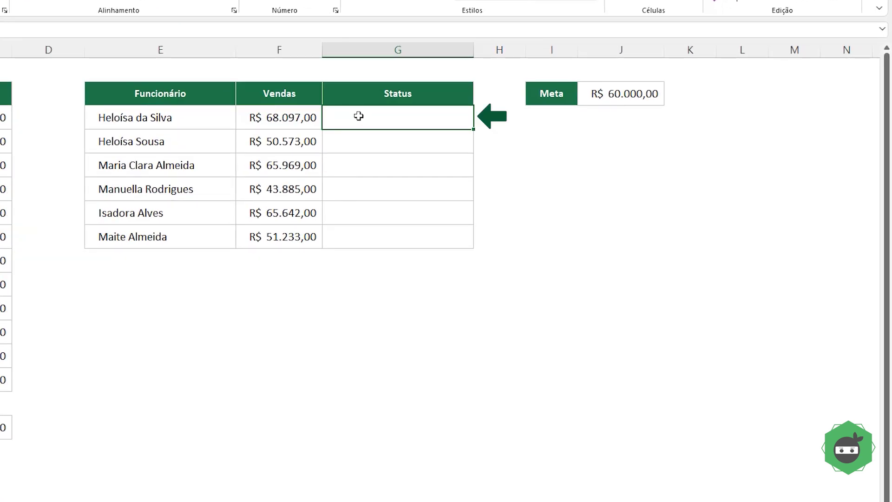
{"action": "type", "text": "=se"}
{"action": "key", "text": "Tab"}
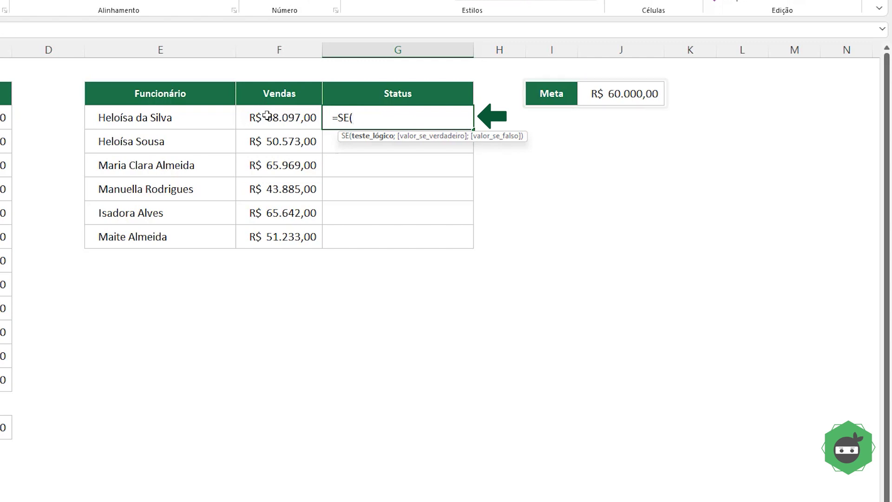
Complete G3 as =SE(F3>=$J$2;Bateu a meta;Não Bateu a meta), which returns #NOME?
{"action": "left_click", "coordinate": [266, 115]}
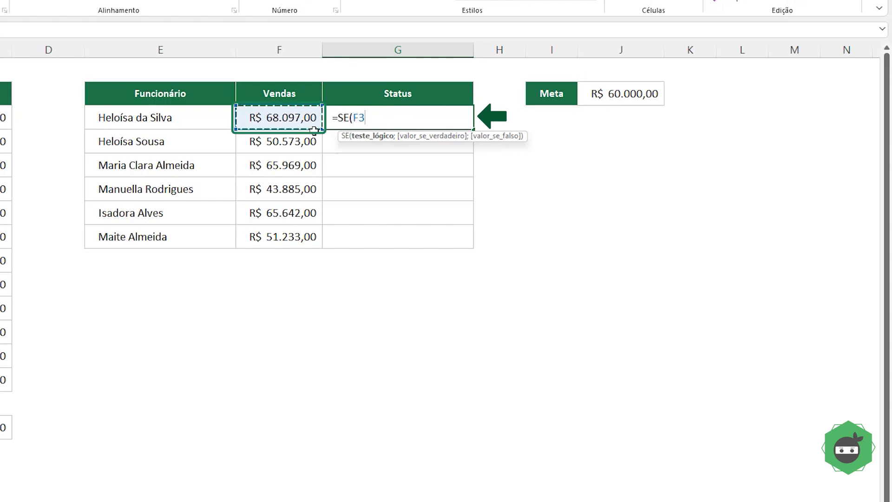
{"action": "type", "text": ">="}
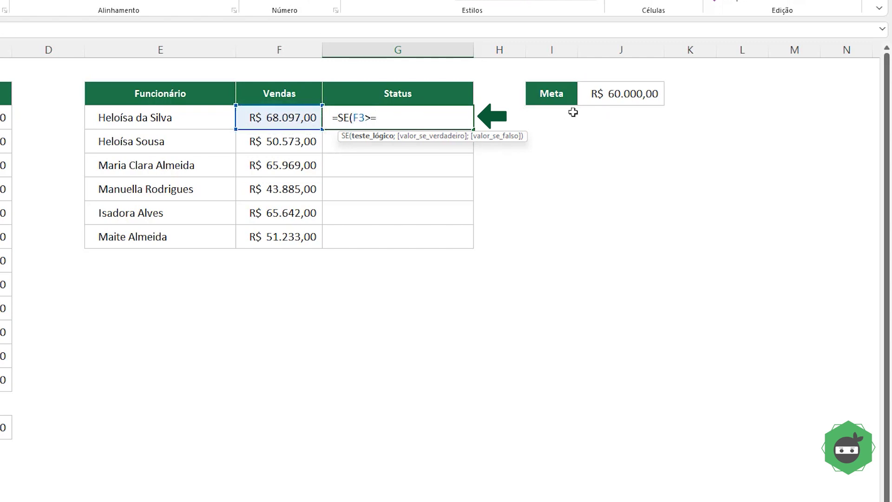
{"action": "left_click", "coordinate": [599, 96]}
{"action": "key", "text": "F4"}
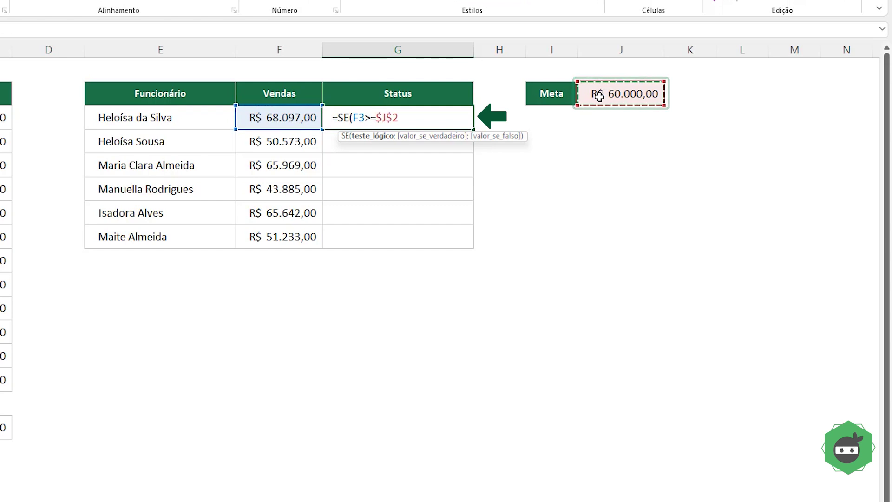
{"action": "type", "text": ";"}
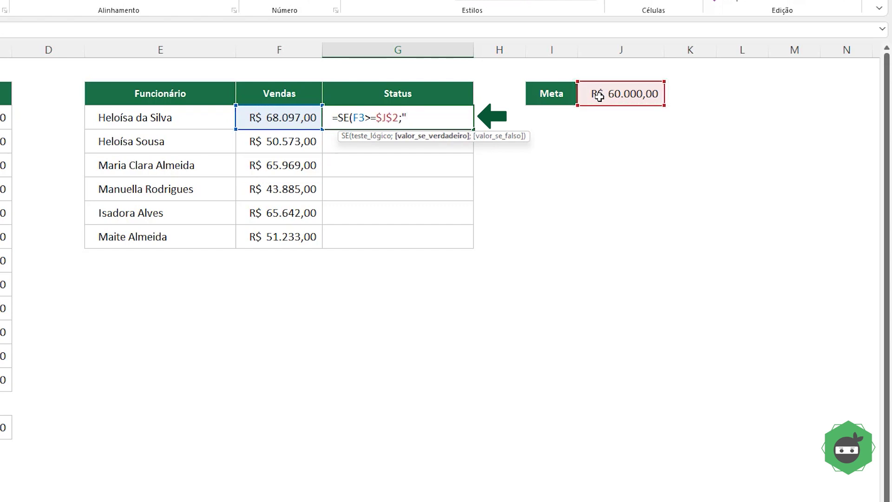
{"action": "type", "text": "Bateu"}
{"action": "type", "text": " a meta"}
{"action": "type", "text": ";"}
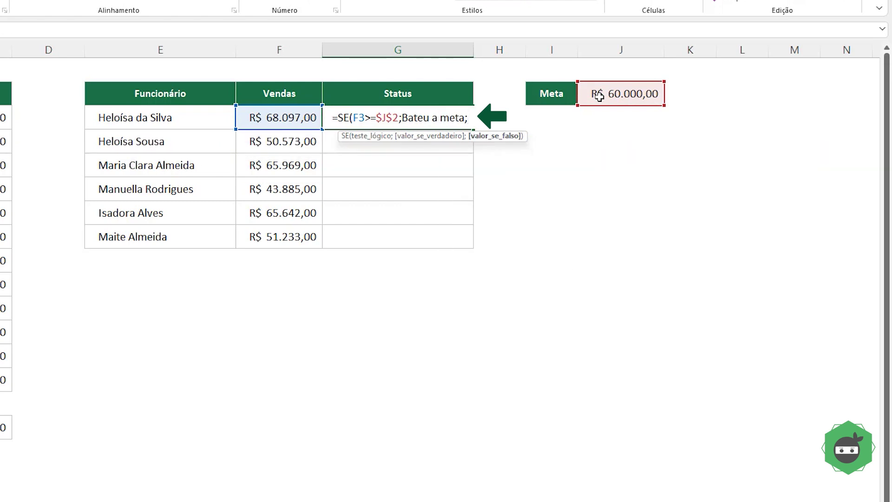
{"action": "type", "text": "Não Bateu a "}
{"action": "type", "text": "meta"}
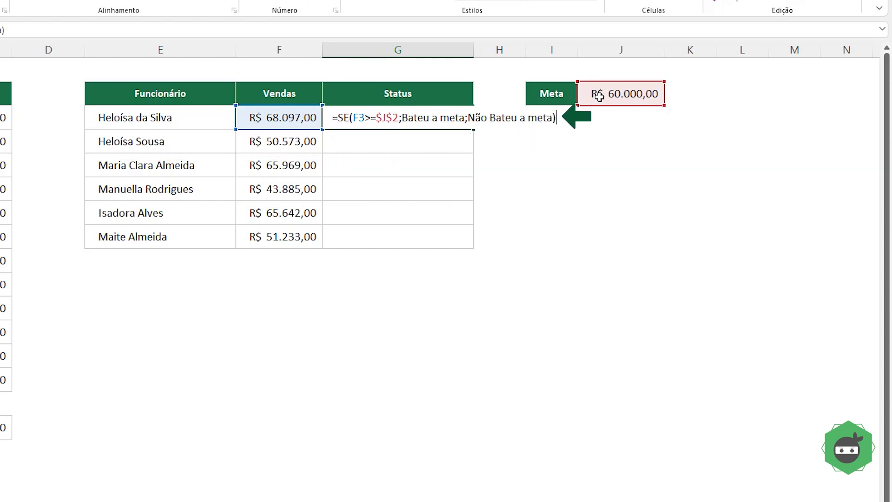
{"action": "key", "text": "Return"}
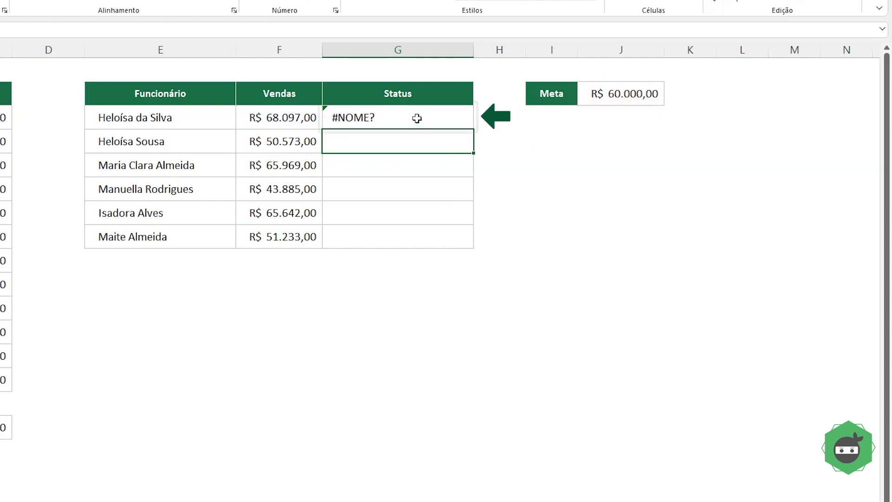
Fill the SE formula from G3 down to G8, leaving #NOME? in every Status row.
{"action": "left_click", "coordinate": [414, 117]}
{"action": "double_click", "coordinate": [477, 132]}
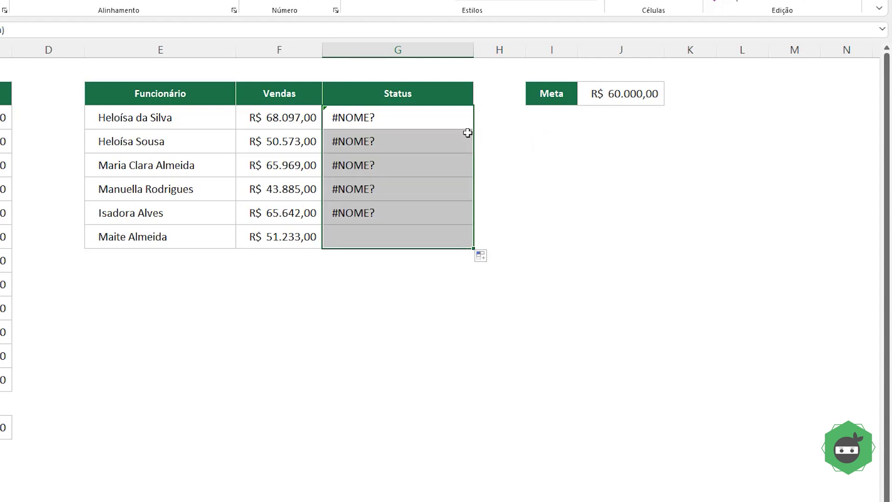
{"action": "left_click", "coordinate": [397, 125]}
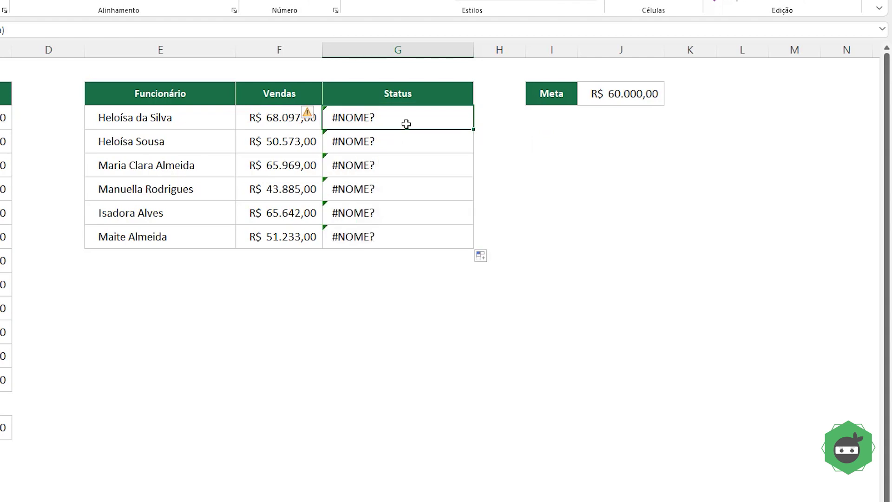
Edit G3's formula and place the cursor just before the Bateu a meta text.
{"action": "double_click", "coordinate": [407, 123]}
{"action": "key", "text": "End"}
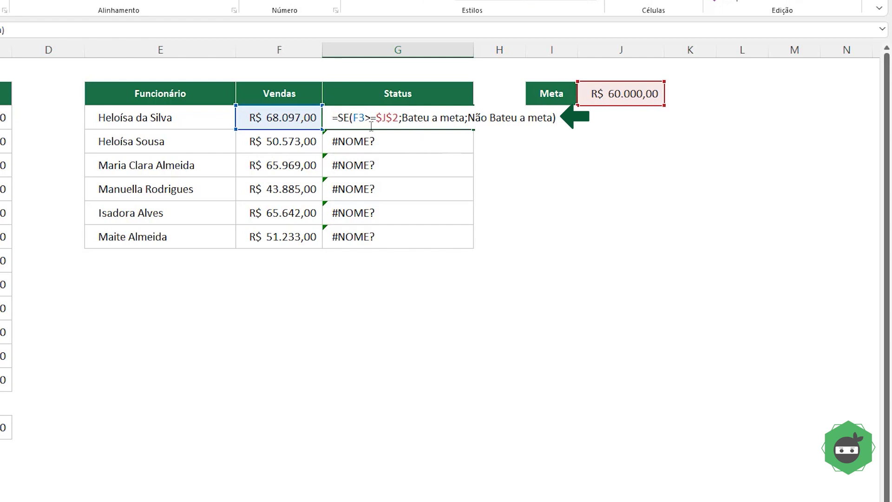
{"action": "left_click_drag", "start_coordinate": [350, 117], "coordinate": [552, 119]}
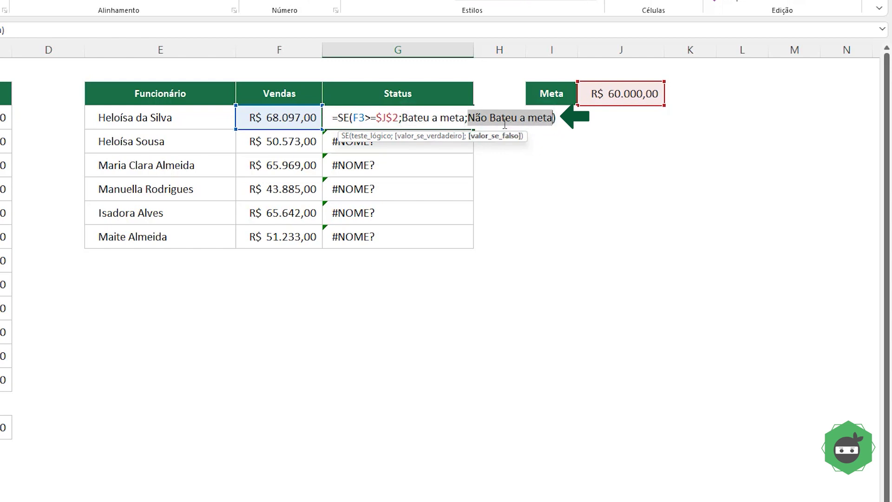
{"action": "left_click", "coordinate": [402, 114]}
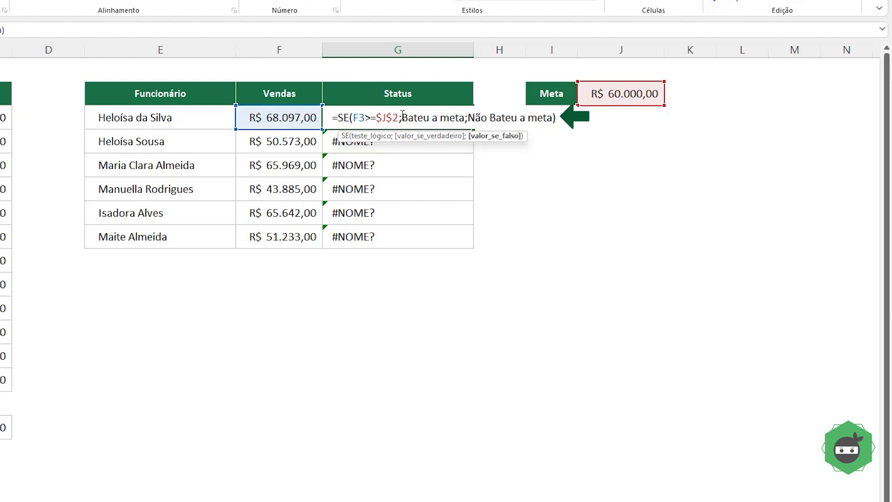
{"action": "left_click_drag", "start_coordinate": [402, 117], "coordinate": [463, 123]}
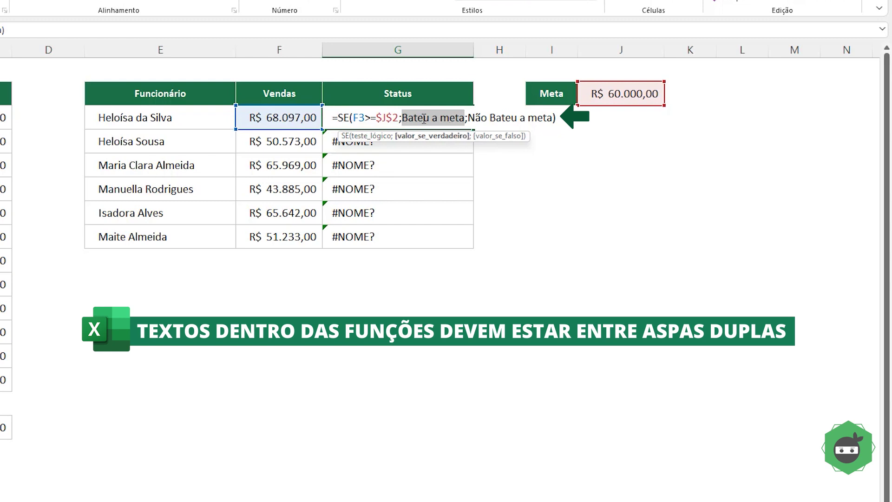
{"action": "left_click", "coordinate": [404, 119]}
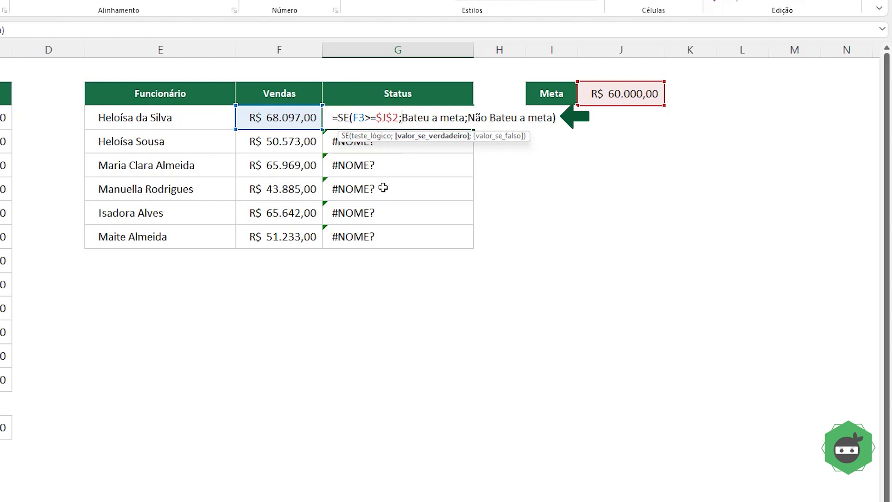
Wrap Bateu a meta and Não Bateu a meta in double quotes in the formula.
{"action": "type", "text": "\""}
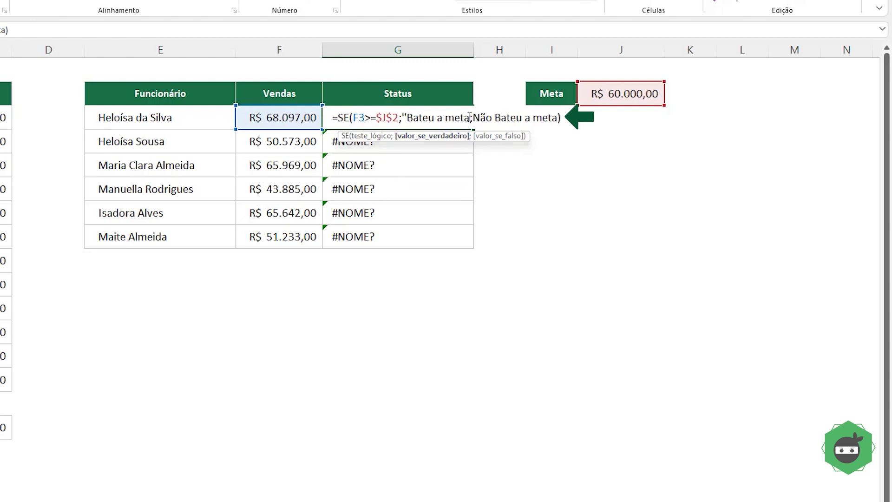
{"action": "left_click", "coordinate": [470, 119]}
{"action": "type", "text": "\""}
{"action": "left_click", "coordinate": [482, 117]}
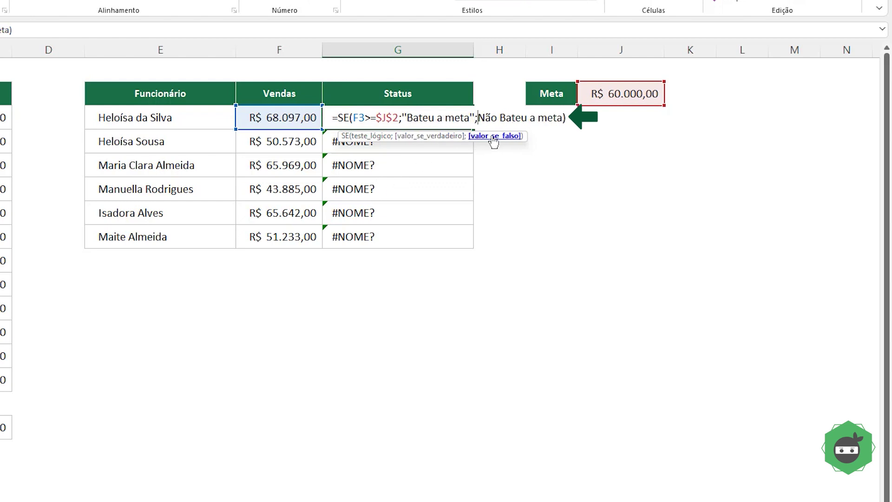
{"action": "type", "text": "\""}
{"action": "left_click", "coordinate": [567, 122]}
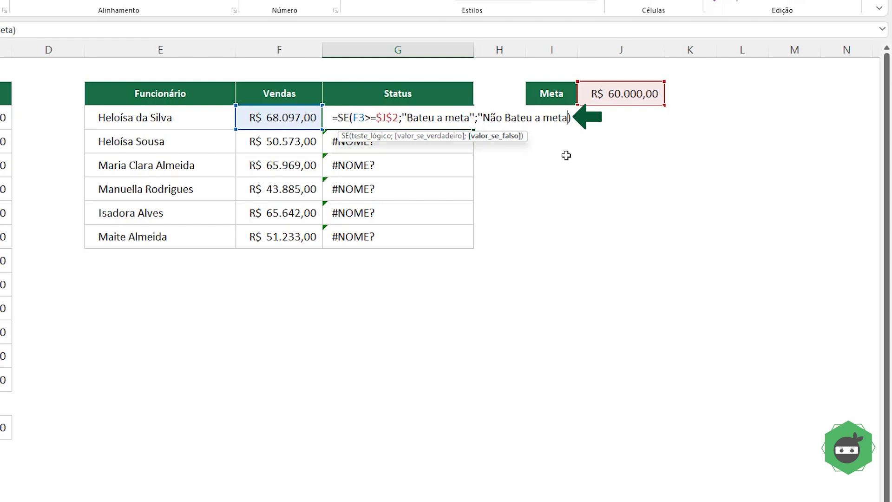
{"action": "type", "text": "\""}
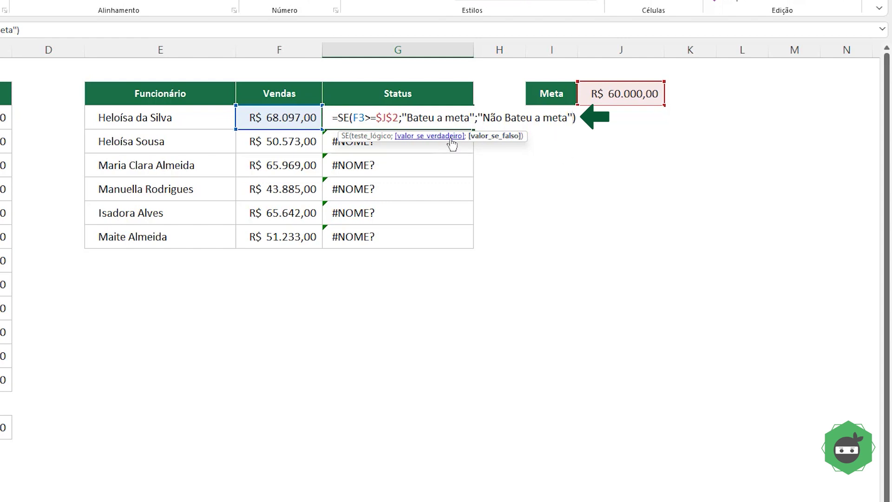
Dismiss the formula error and correct the quotes around both result texts.
{"action": "key", "text": "Return"}
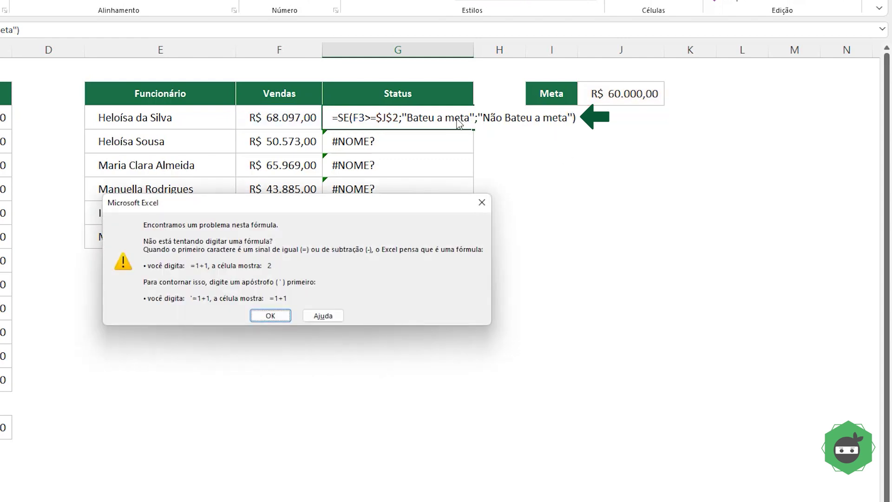
{"action": "left_click", "coordinate": [275, 320]}
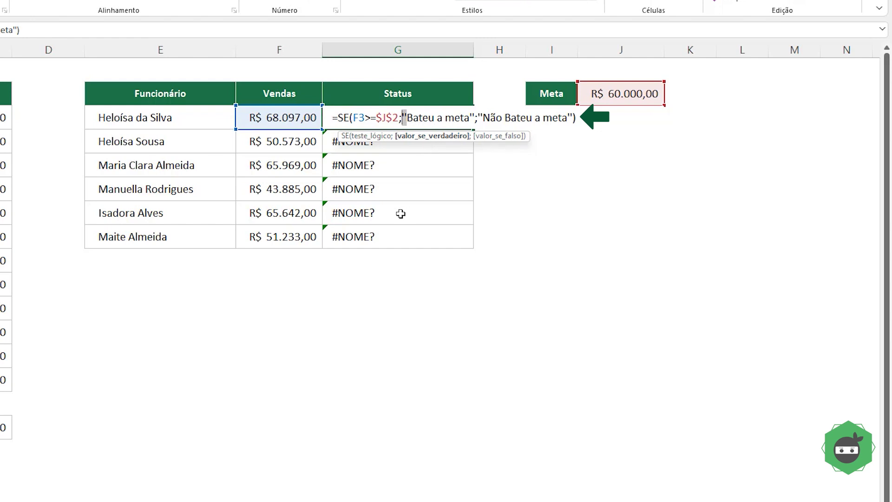
{"action": "left_click", "coordinate": [474, 118]}
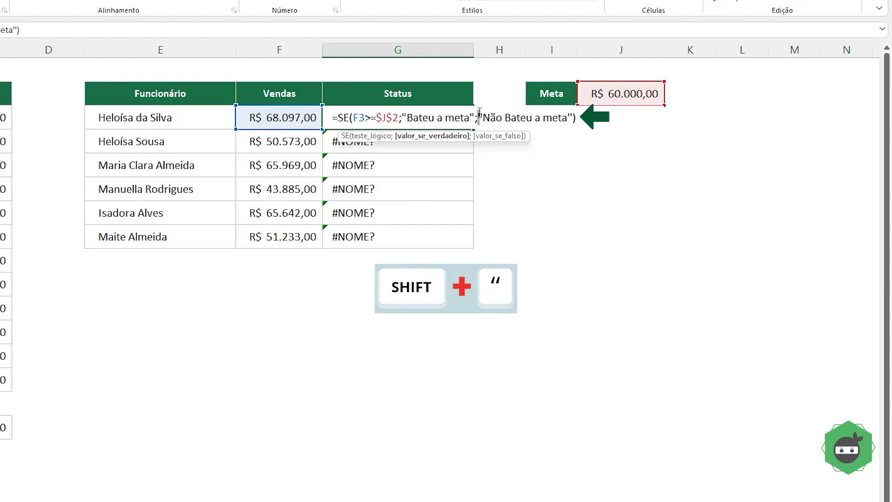
{"action": "left_click", "coordinate": [482, 118]}
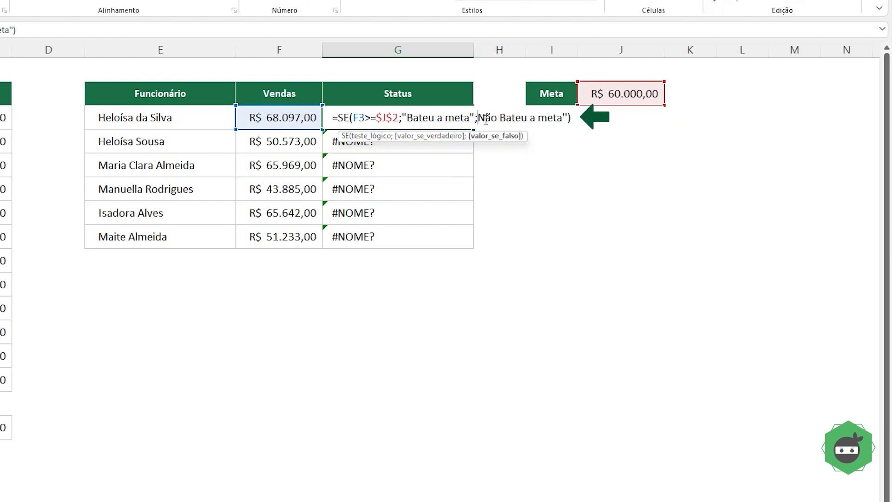
{"action": "type", "text": "\""}
{"action": "left_click", "coordinate": [573, 118]}
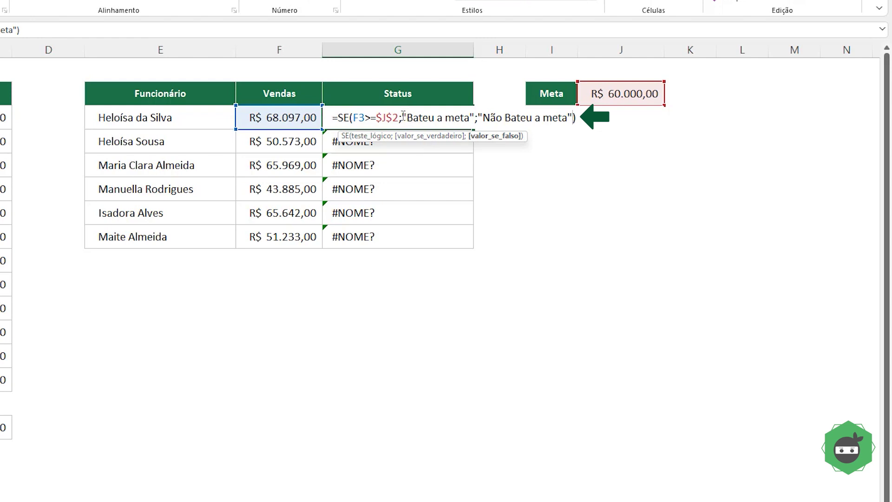
{"action": "left_click_drag", "start_coordinate": [402, 117], "coordinate": [475, 117]}
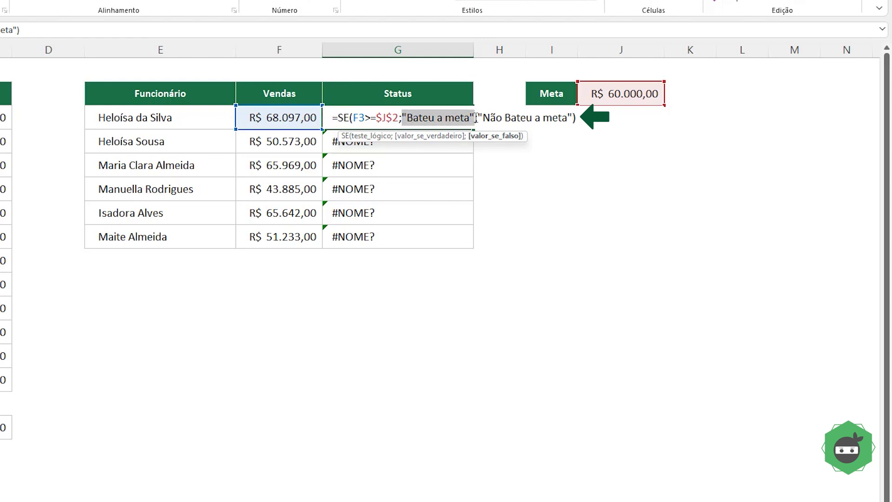
Commit the corrected formula and fill G3 down to G8 with Bateu a meta / Não Bateu a meta.
{"action": "key", "text": "Return"}
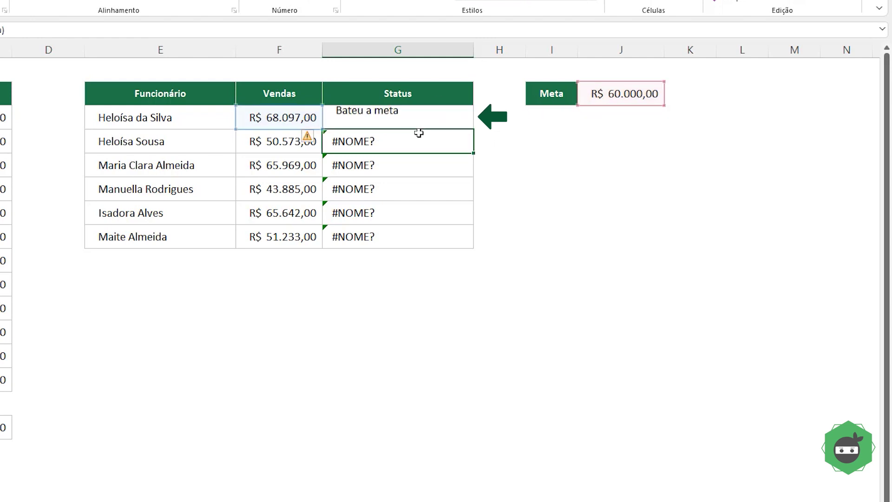
{"action": "left_click", "coordinate": [267, 115]}
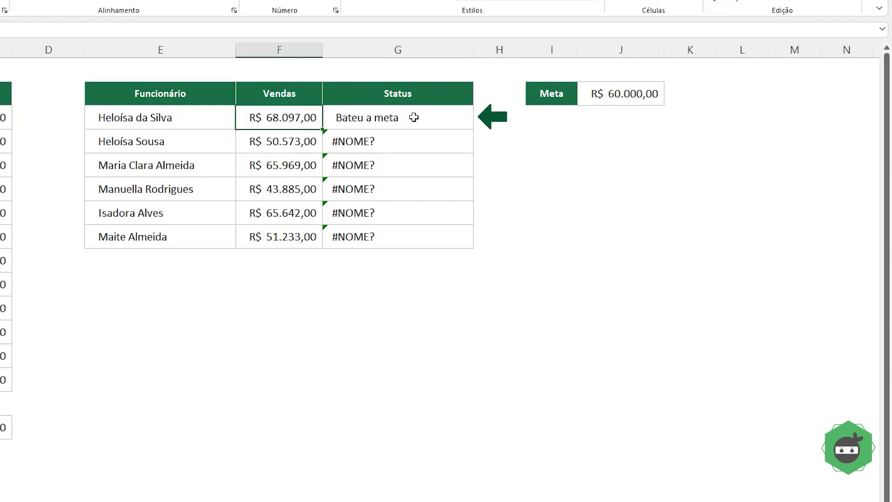
{"action": "left_click", "coordinate": [413, 117]}
{"action": "double_click", "coordinate": [474, 129]}
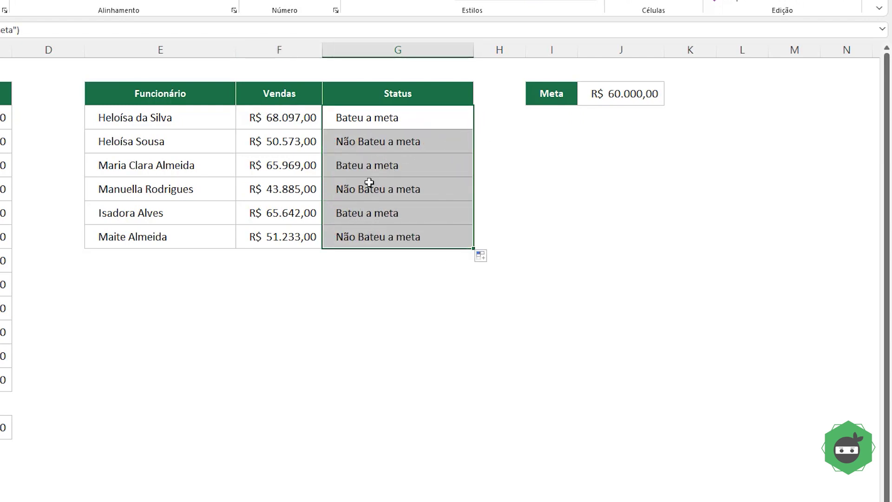
{"action": "key", "text": "ctrl+Home"}
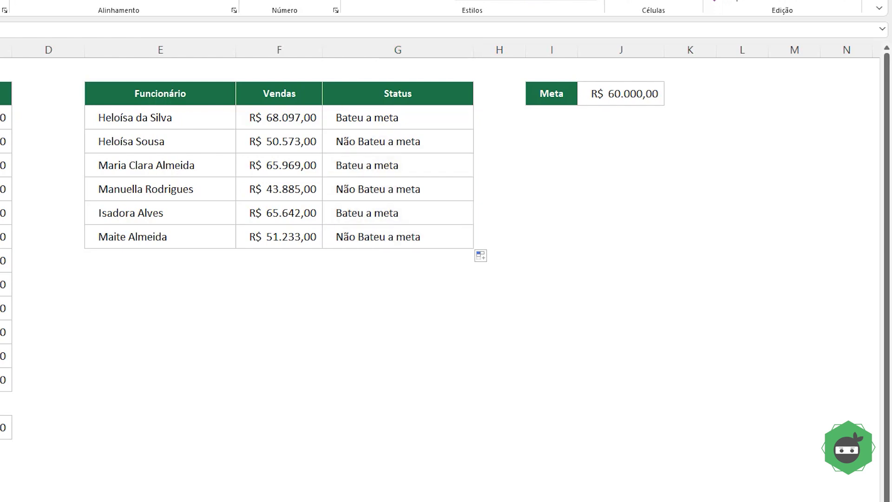